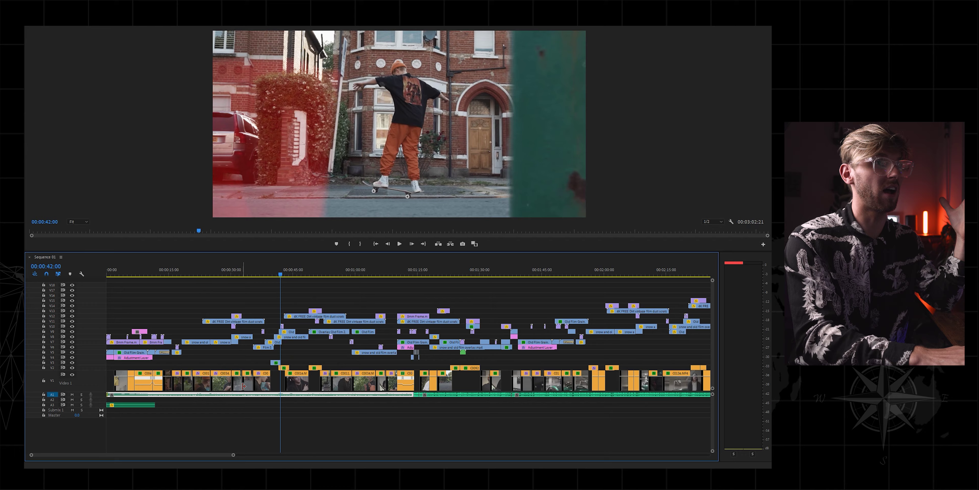
Play the masked foreground transition near 00:00:41:17 and the shots after it, then return the playhead to 00:00:58:17.
key("space")
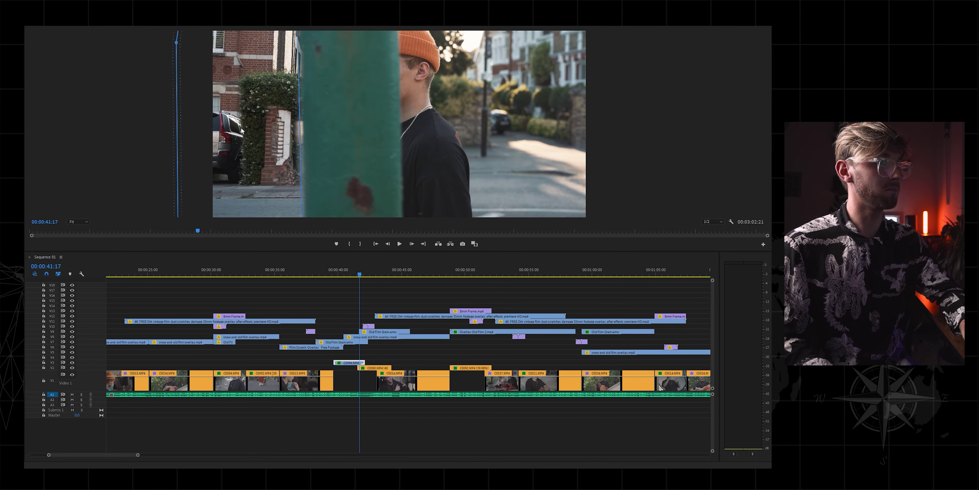
key("space")
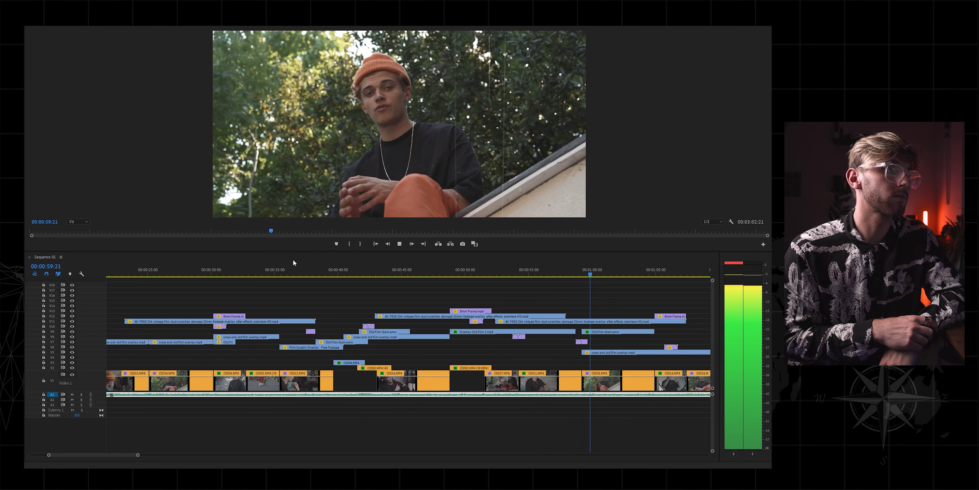
key("space")
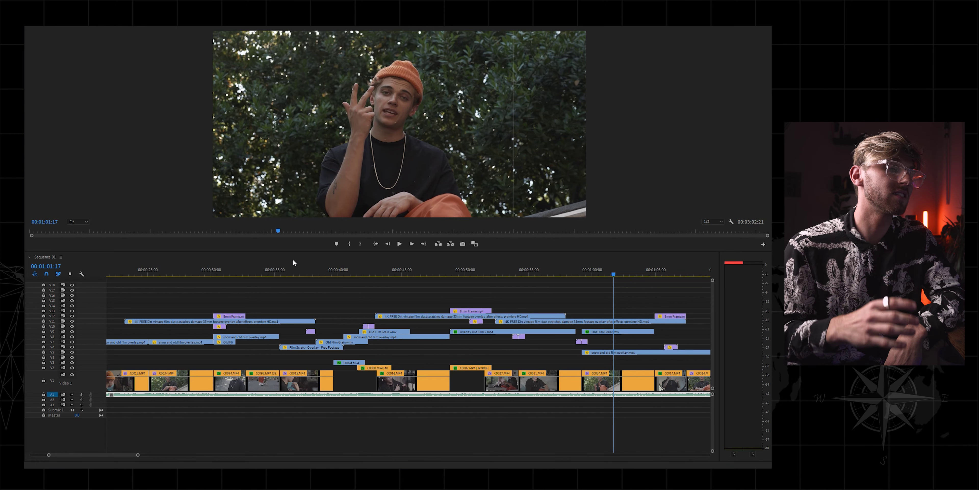
key("j")
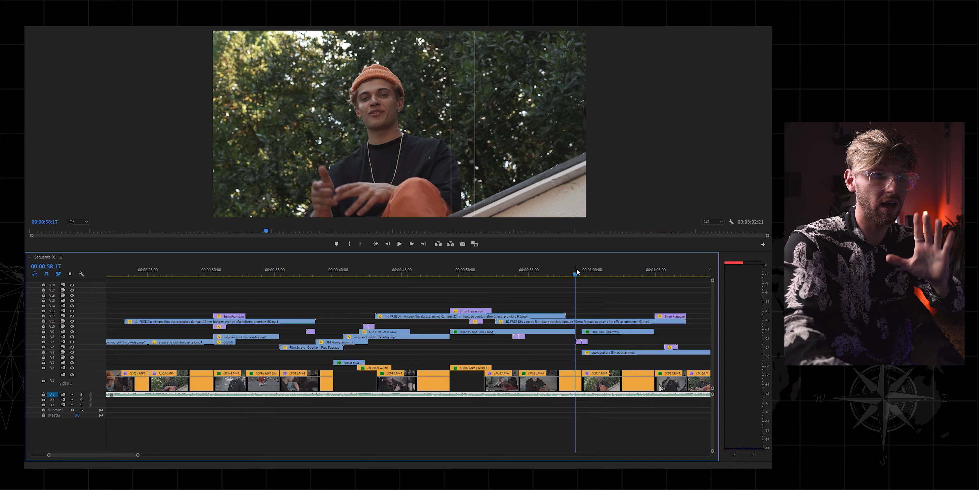
left_click(577, 271)
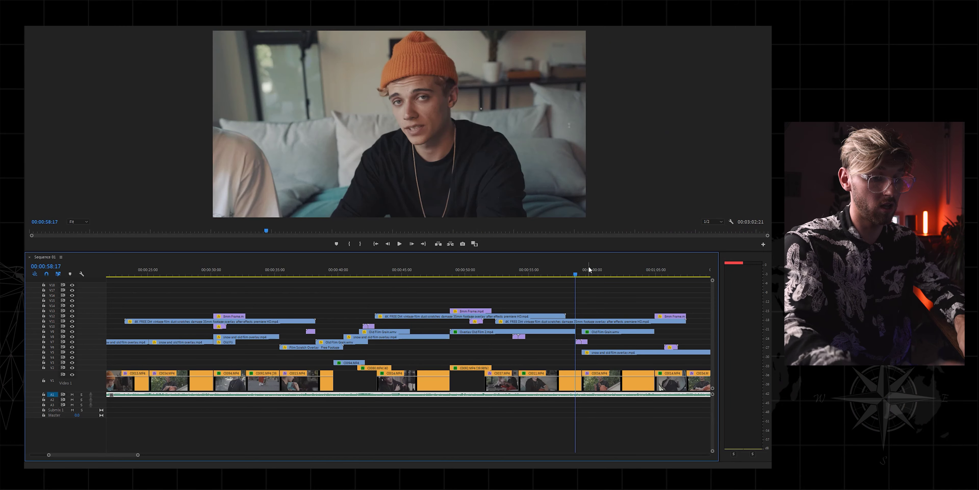
Play the sequence from 00:00:58:17 to about 00:01:37:00, pausing to examine the film-frame overlays and shot changes.
key("space")
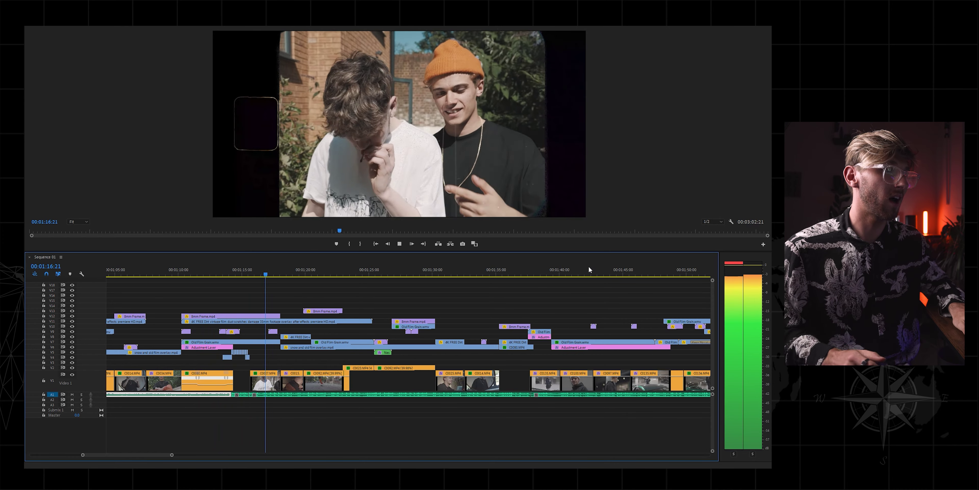
key("space")
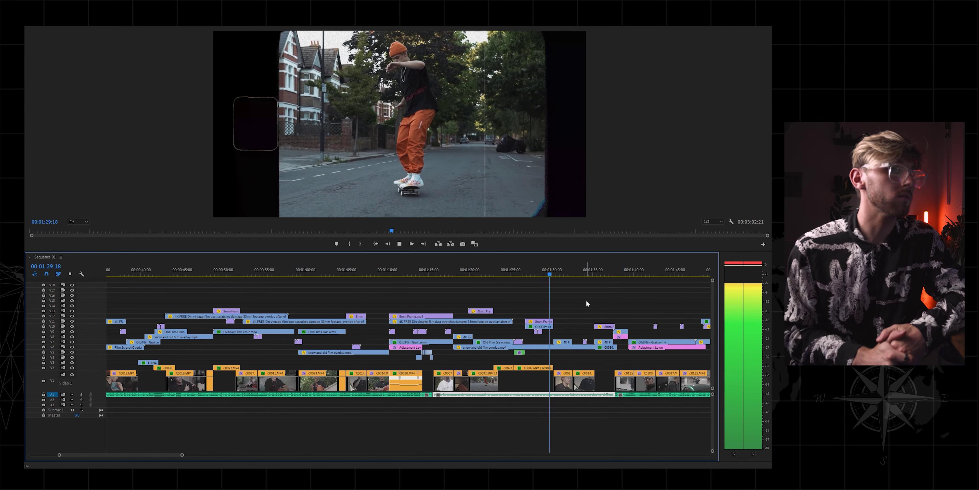
key("space")
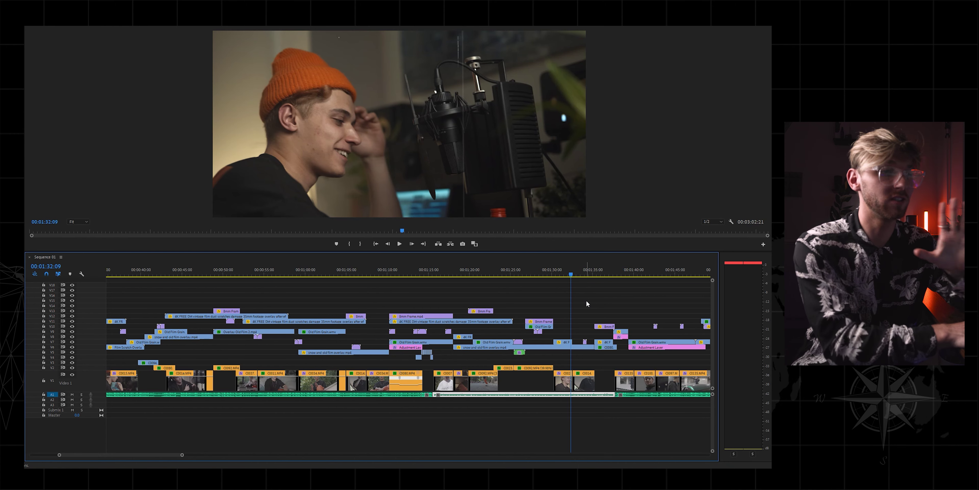
key("space")
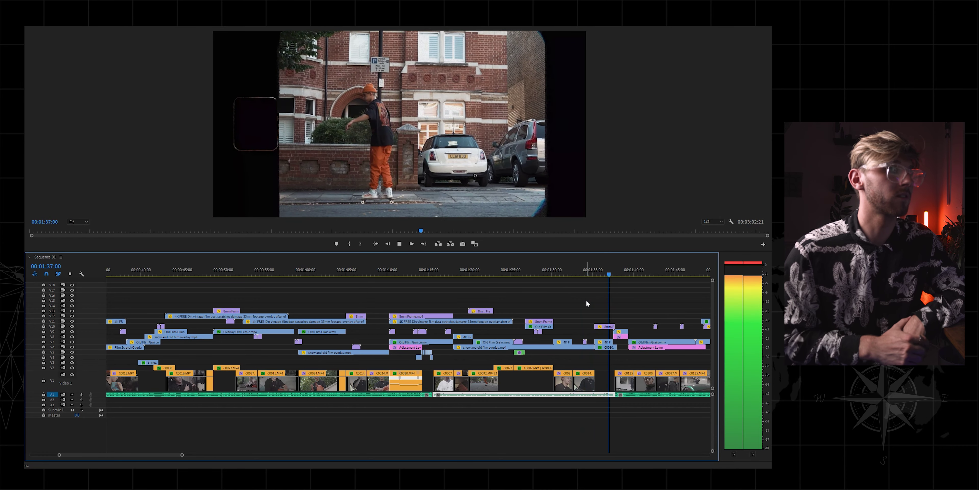
key("space")
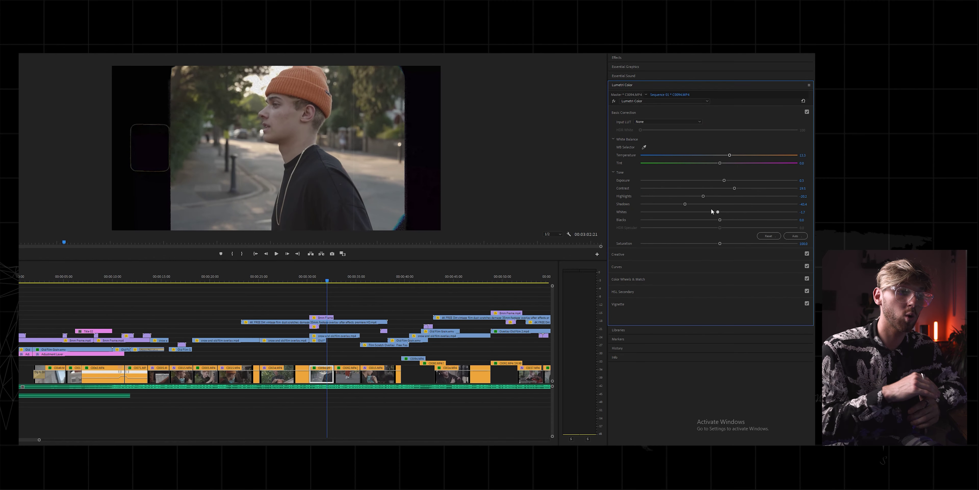
Examine the Creative adjustments, RGB curve and Hue vs Sat curve in the selected clip's Lumetri Color grade.
left_click(717, 254)
left_click_drag(720, 265, 722, 266)
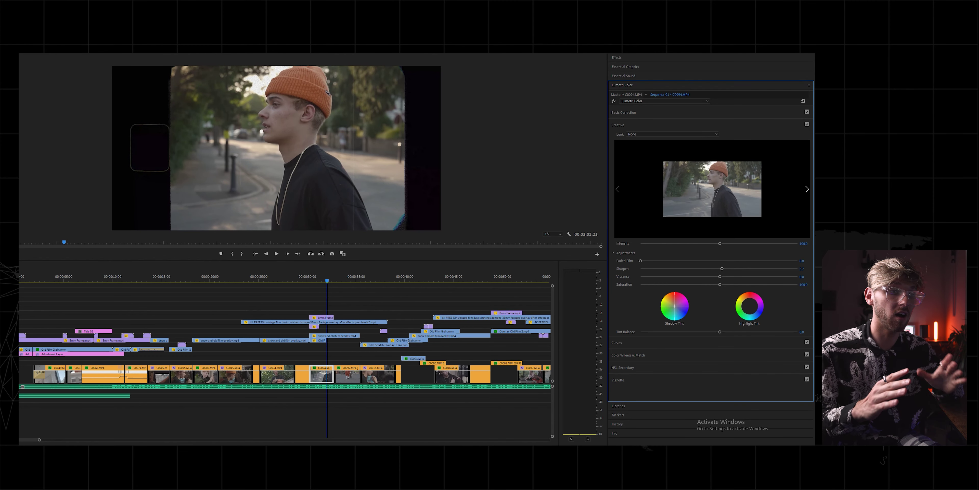
left_click(631, 342)
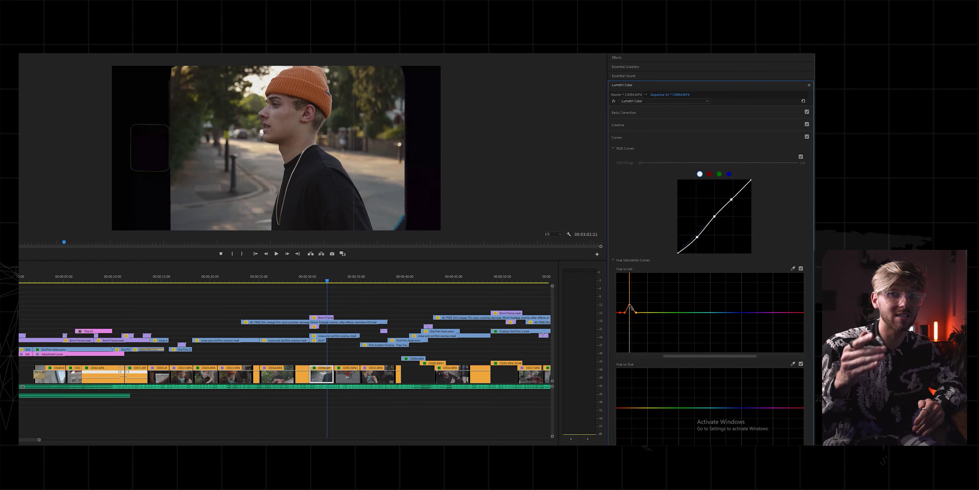
left_click_drag(627, 312, 627, 299)
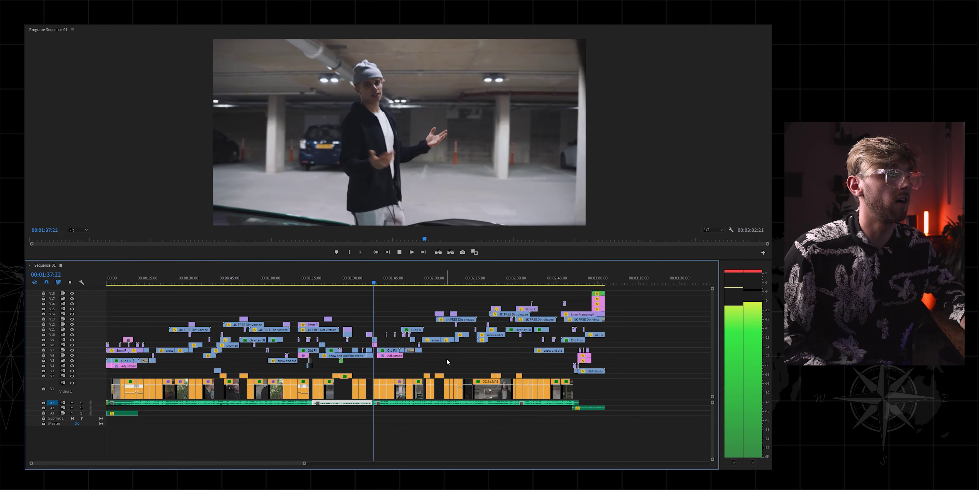
Examine the object-wipe transition into the car park shot frame by frame around 00:01:38:00.
key("space")
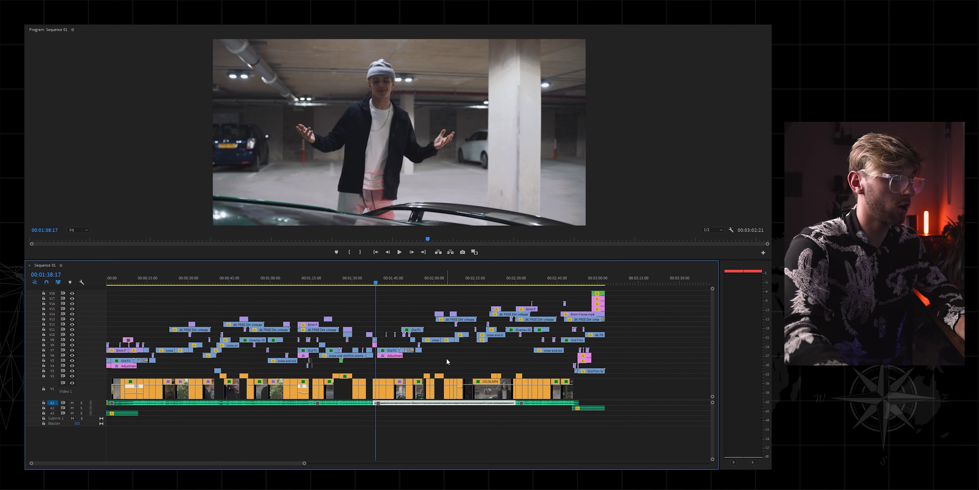
key("Left")
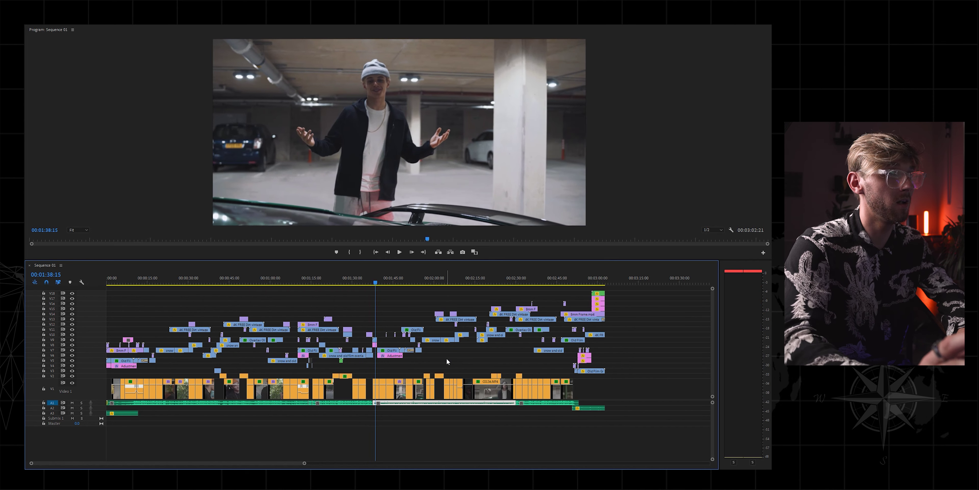
key("Left")
key("Left")
key("Left")
key("Left")
key("Left")
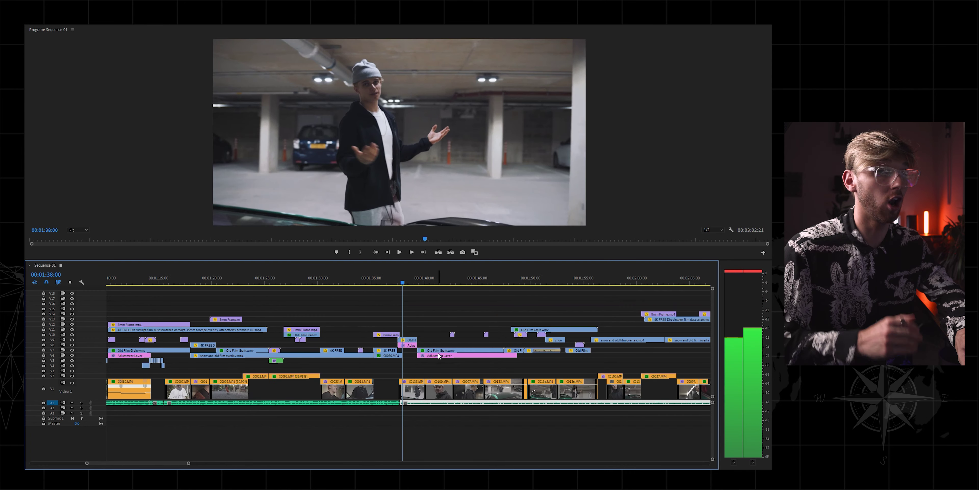
key("Left")
key("Left")
key("Left")
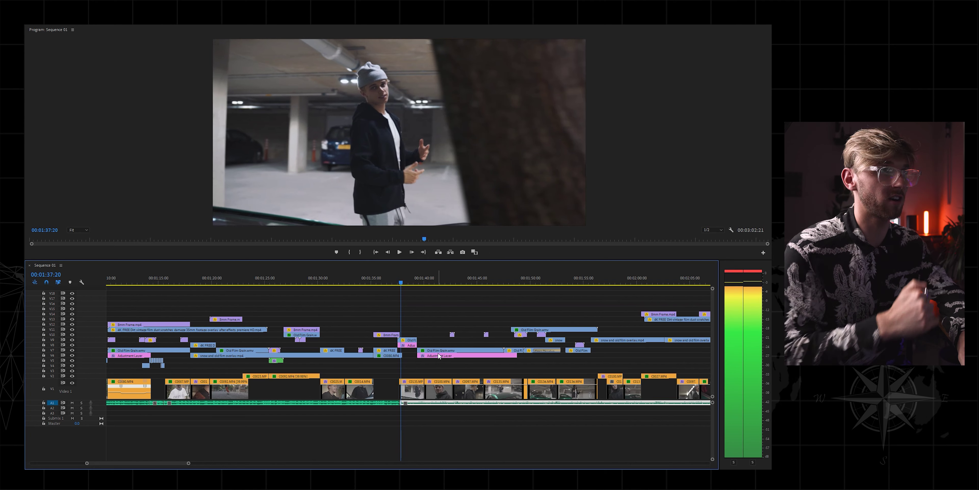
key("Right")
key("Right")
key("Right")
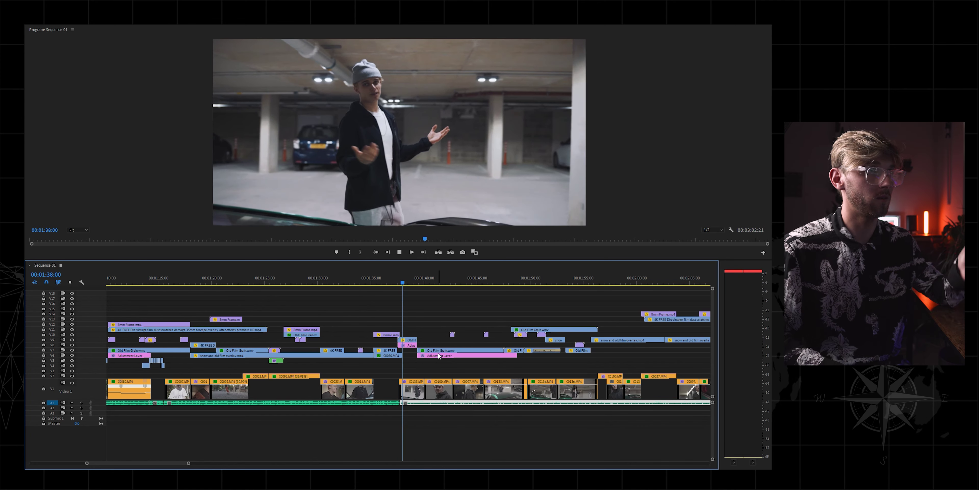
Play the sequence from 00:01:38:00 through the night shots to the staircase transition at about 00:02:31.
key("space")
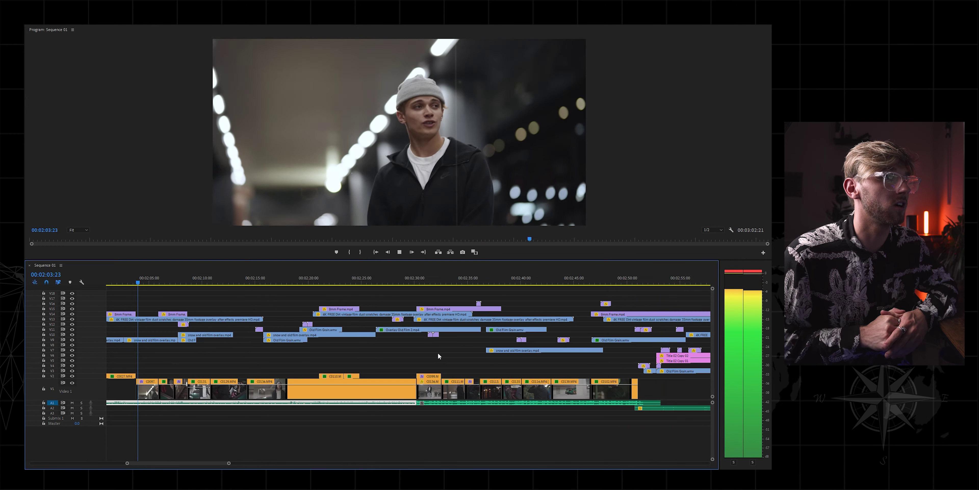
key("space")
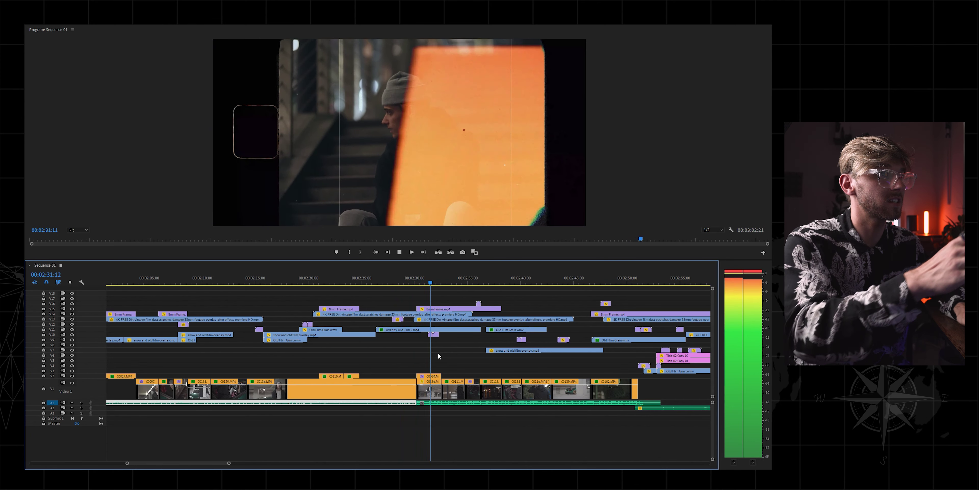
key("space")
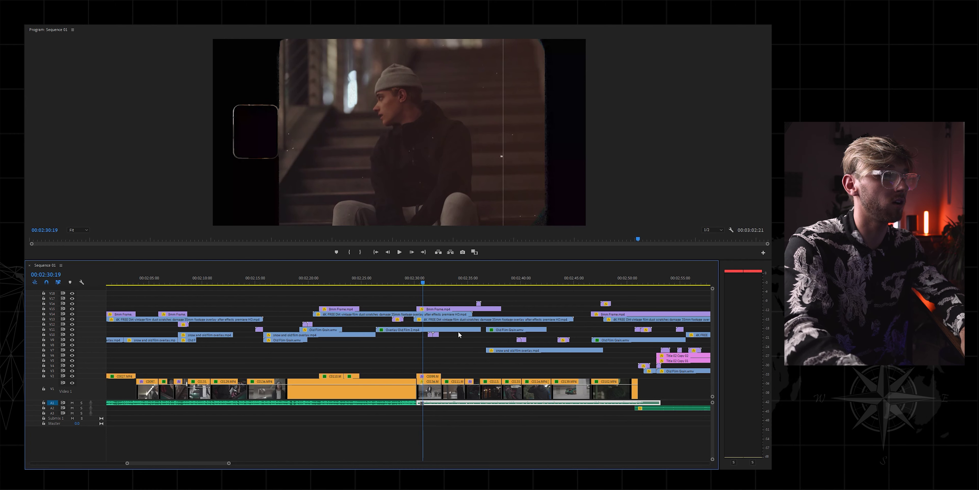
Delete the V1 clip underneath the staircase shot at 00:02:30:21, leaving the V2 clip in place.
key("Right")
key("Right")
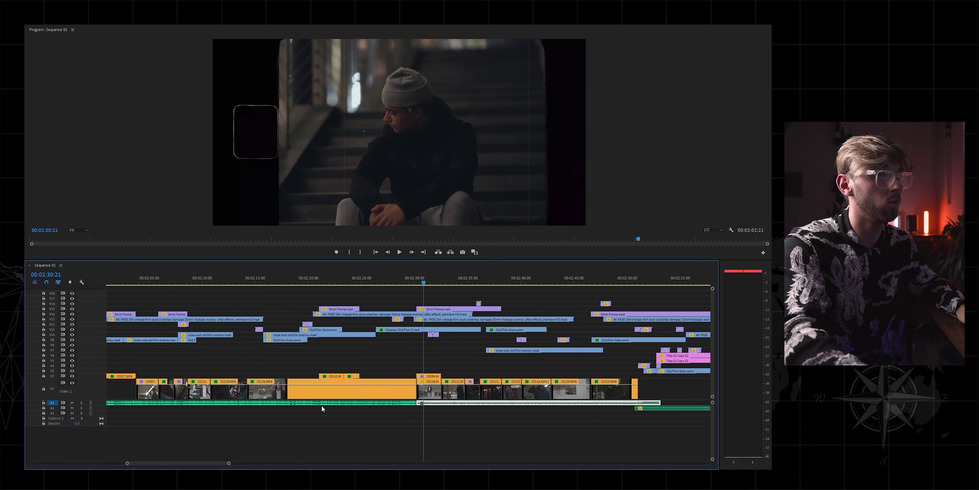
left_click(431, 390)
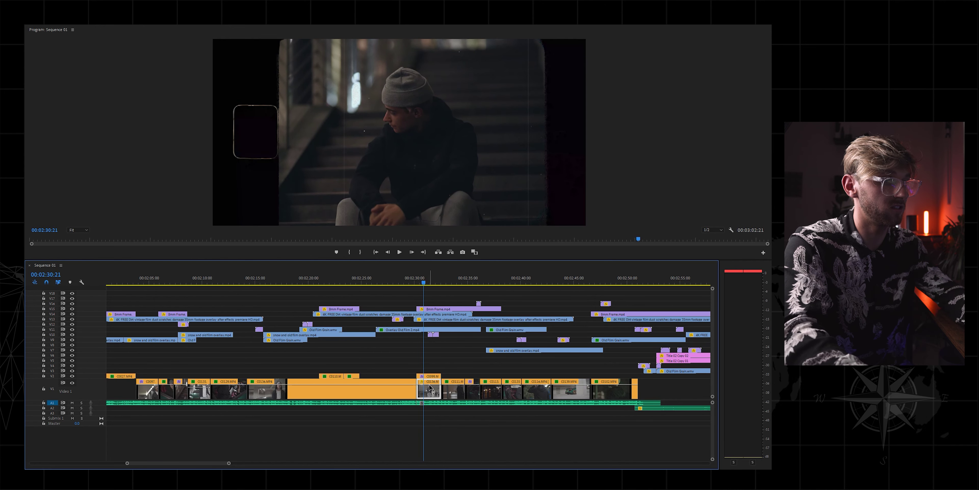
key("Delete")
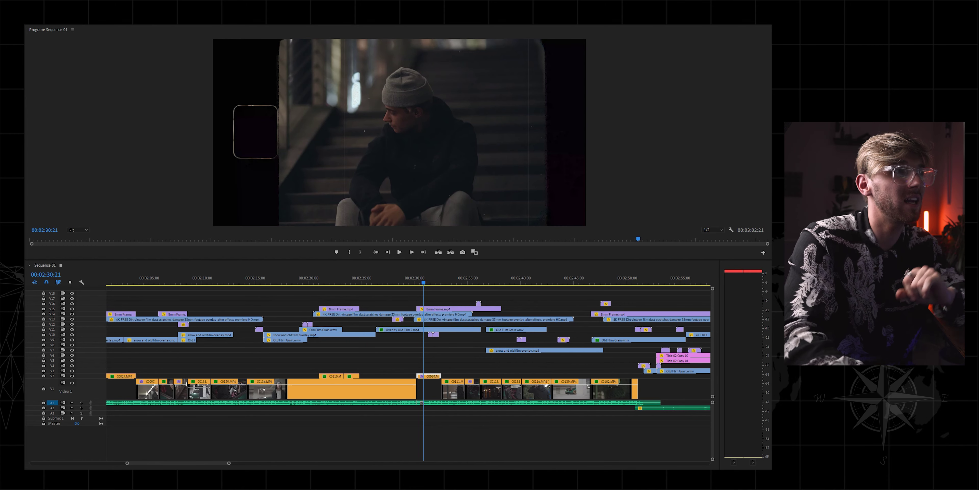
Play the closing night shots from 00:02:30:21 onward, pausing to examine the dark city-lights clip and the green car clip.
key("space")
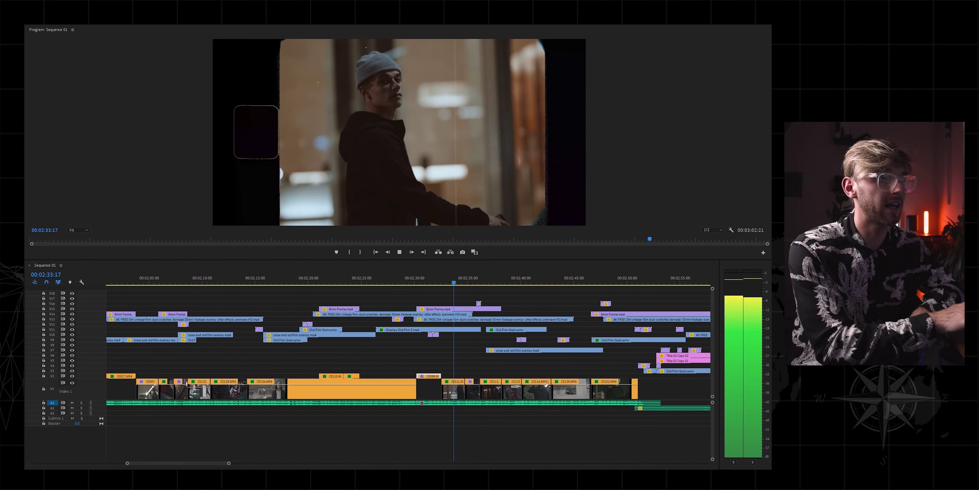
key("space")
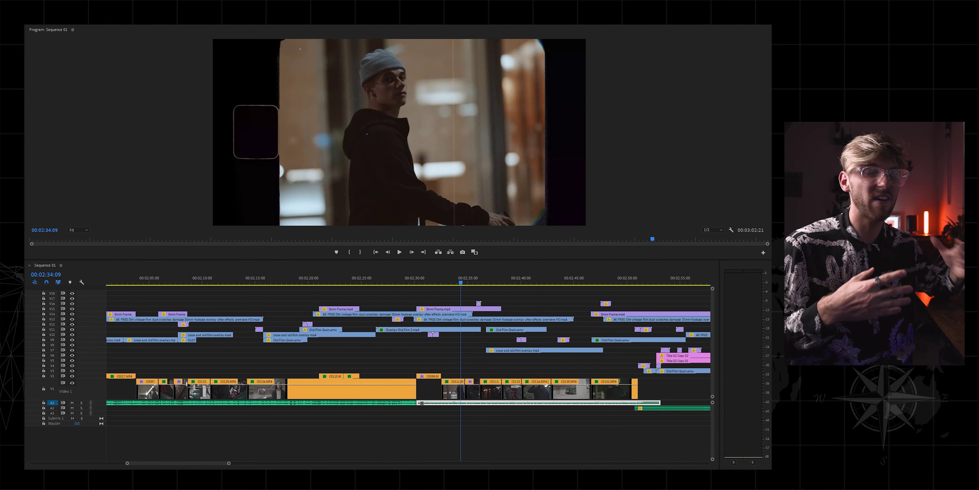
key("space")
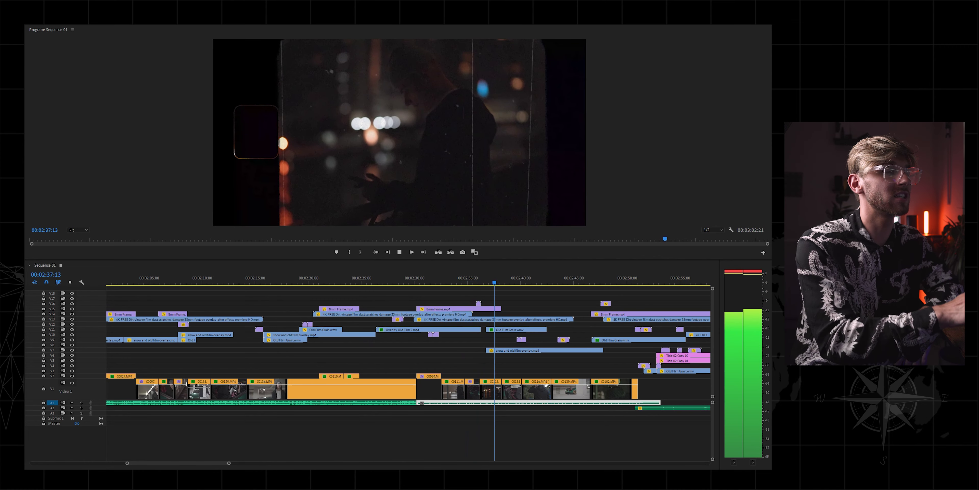
key("space")
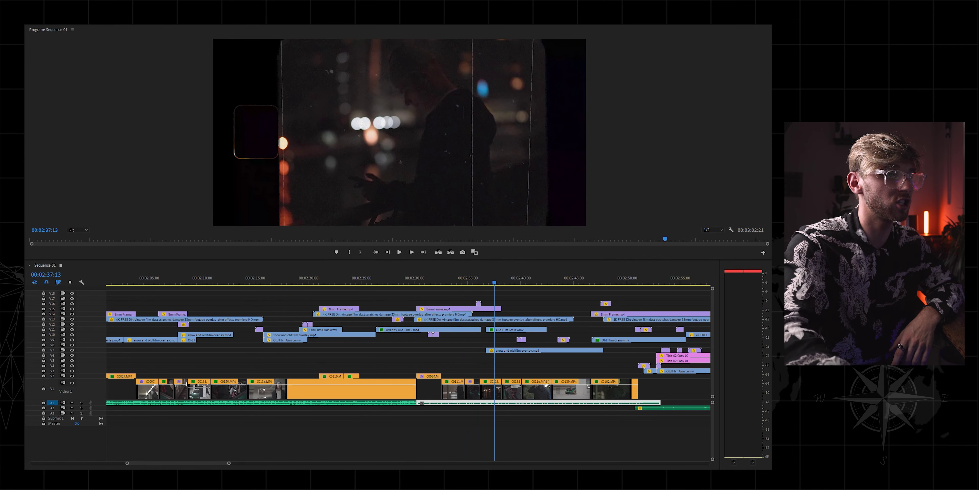
left_click(490, 397)
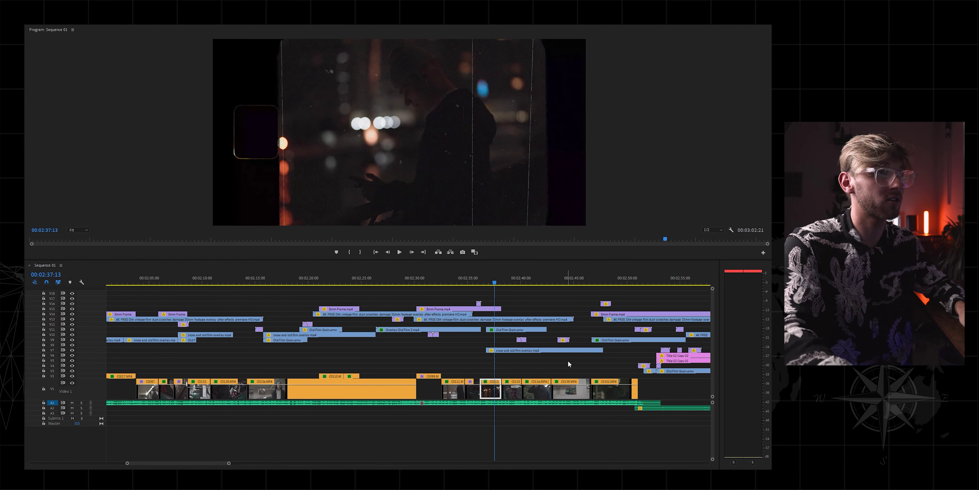
key("space")
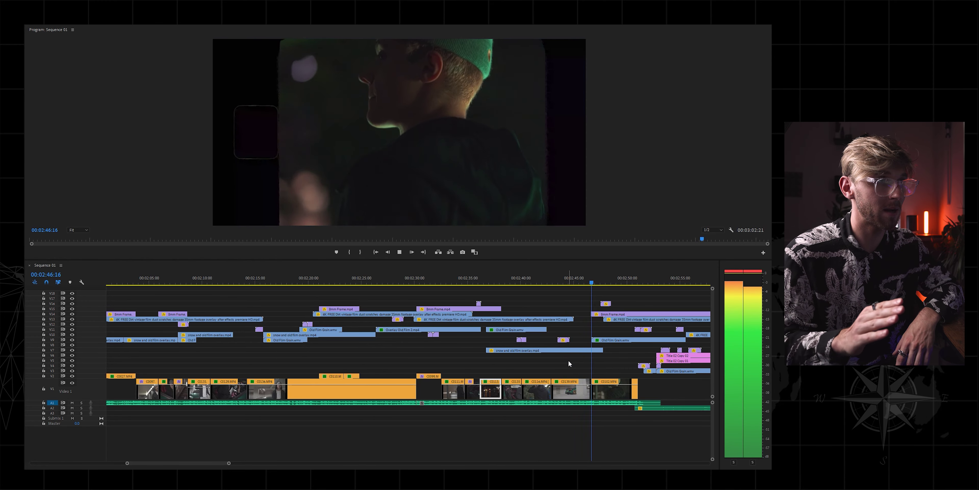
left_click(579, 391)
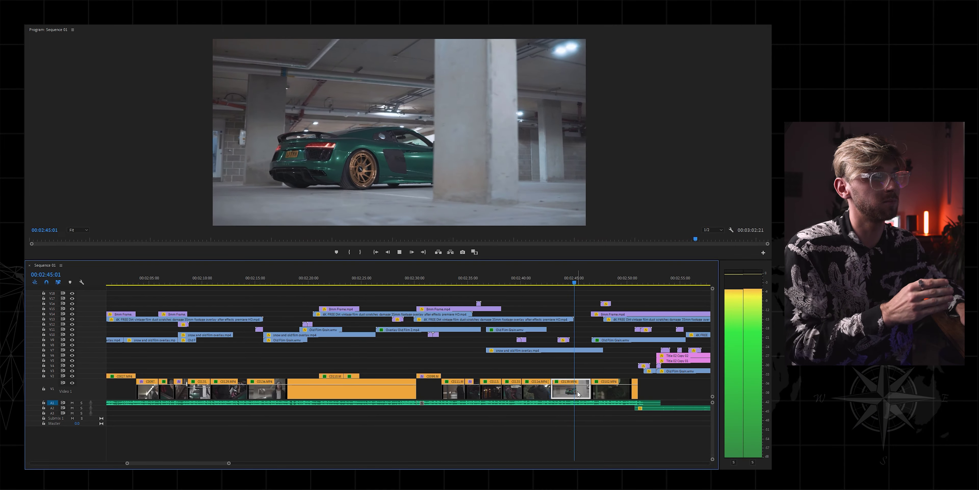
key("space")
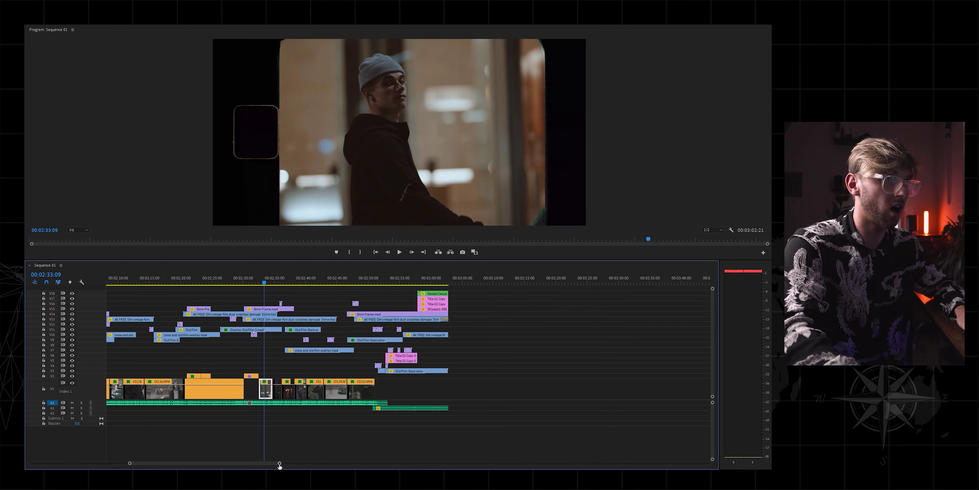
Examine the long car park clip at 00:02:26:06, and play the edit from 00:02:06:04.
left_click_drag(280, 463, 269, 461)
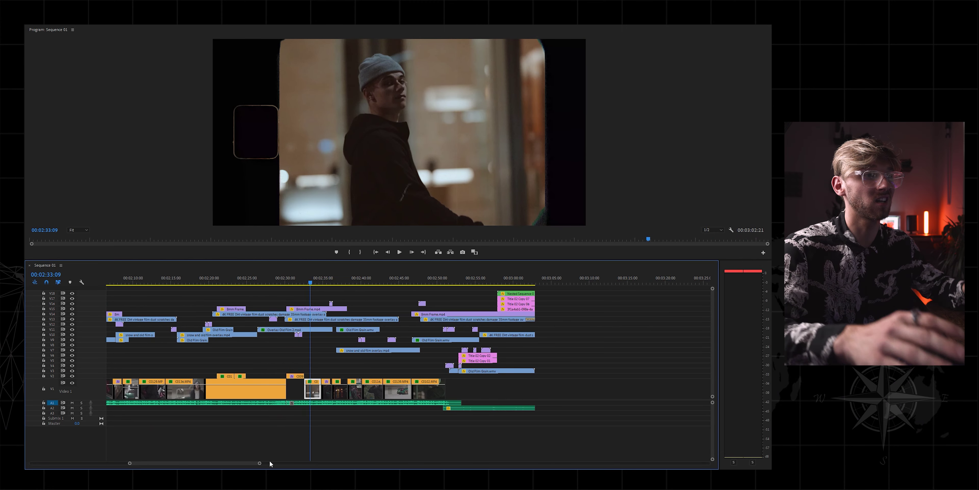
left_click(262, 389)
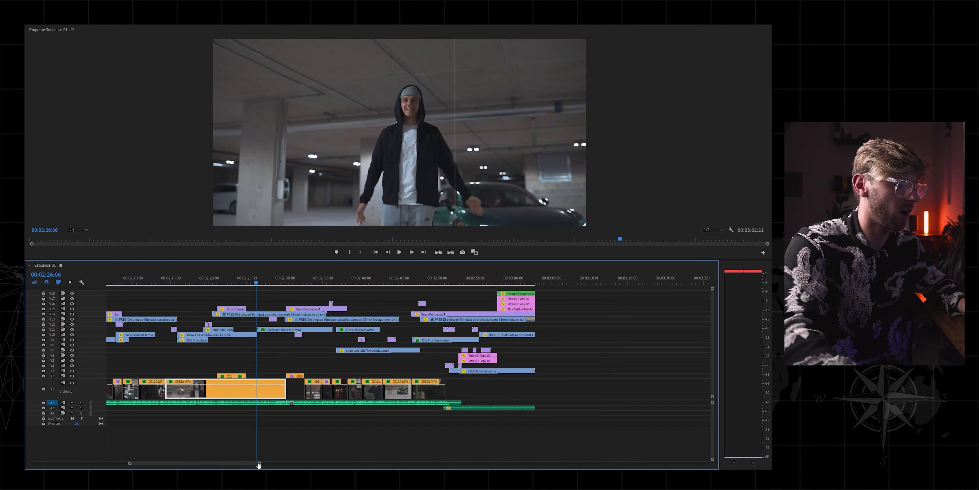
key("minus")
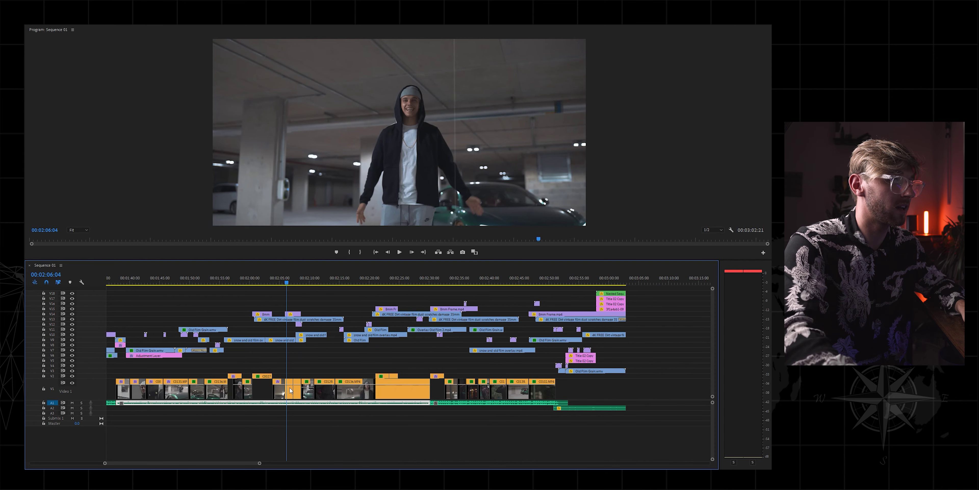
key("space")
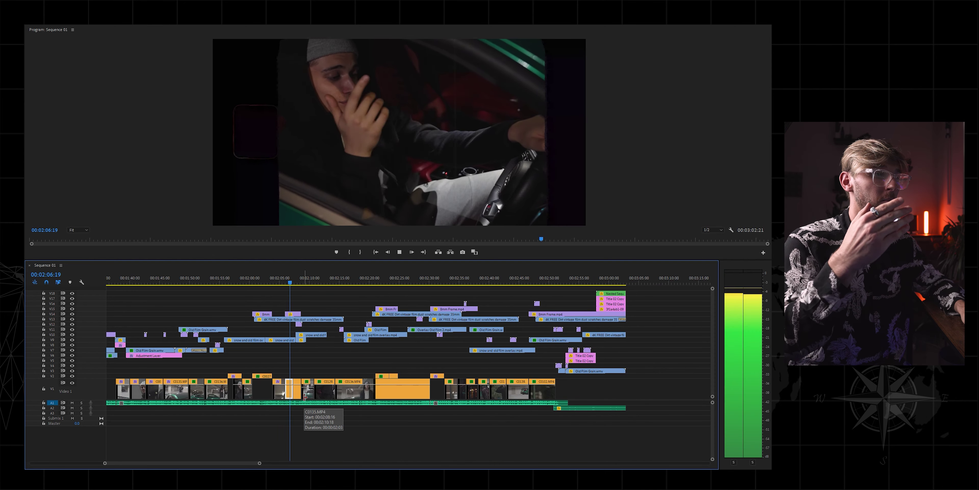